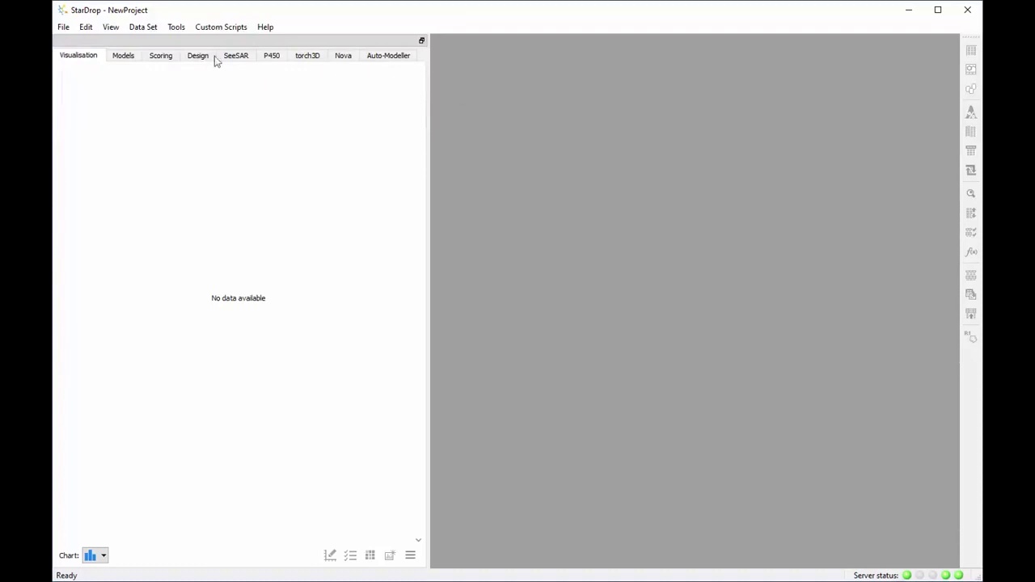
Step: Open the project file SeeSAR Affinity.sdproj from the SeeSAR Affinity worked examples folder
{"action": "left_click", "coordinate": [71, 31]}
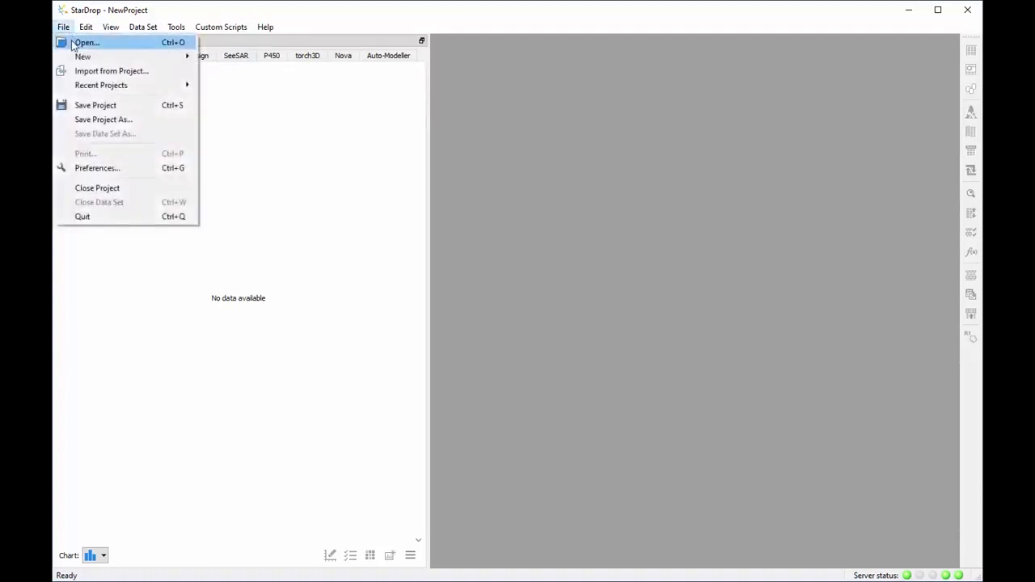
{"action": "left_click", "coordinate": [79, 42]}
{"action": "left_click", "coordinate": [186, 114]}
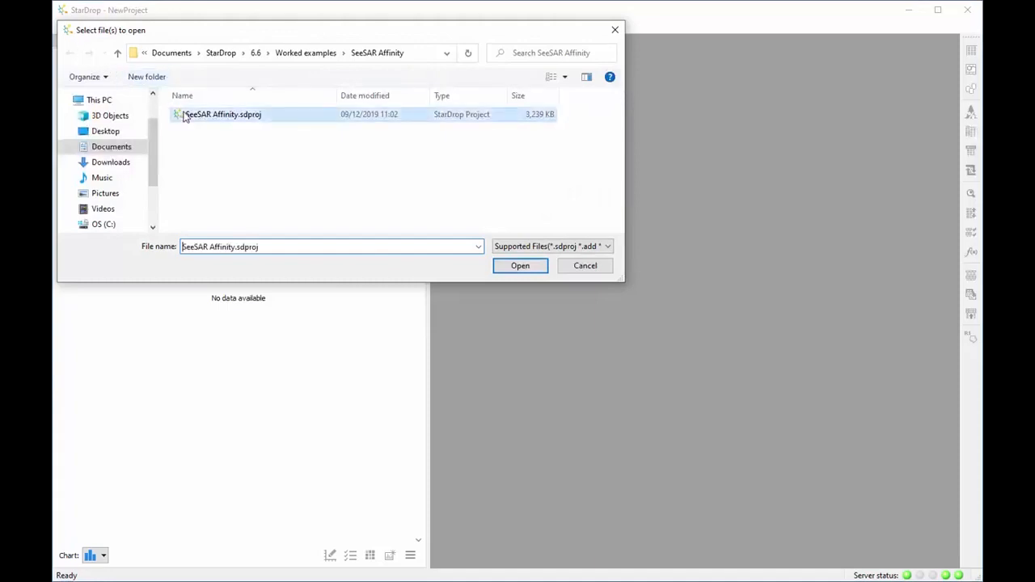
{"action": "left_click", "coordinate": [514, 266]}
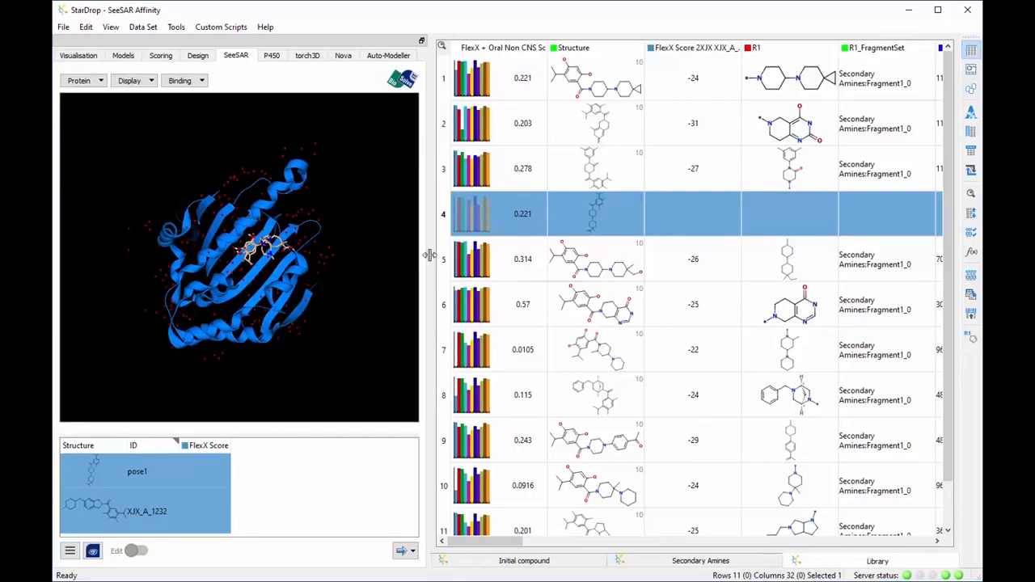
Step: Display only pose1 in the 3D protein view and show its binding interactions
{"action": "left_click", "coordinate": [95, 483]}
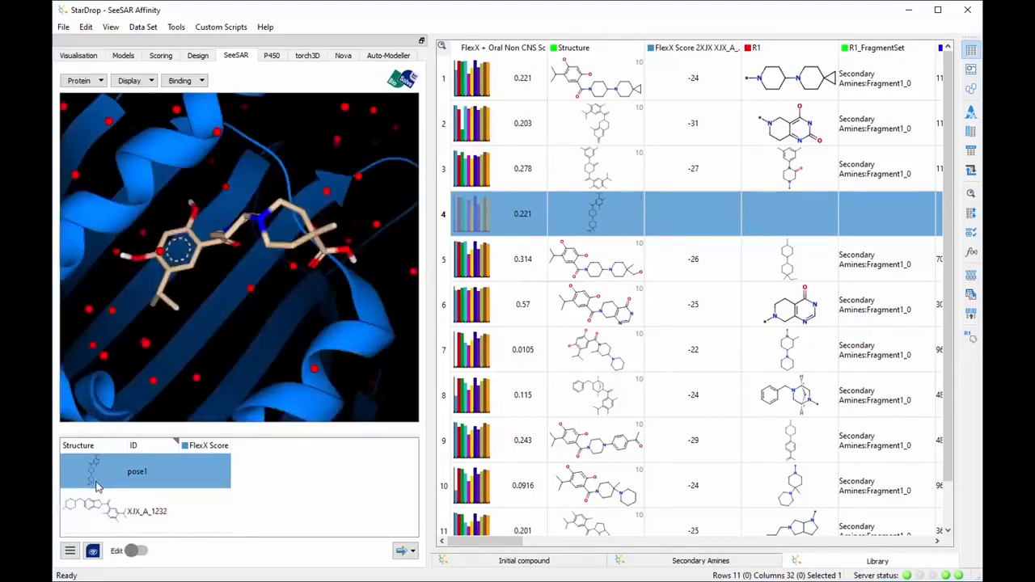
{"action": "left_click", "coordinate": [202, 83]}
{"action": "left_click", "coordinate": [206, 100]}
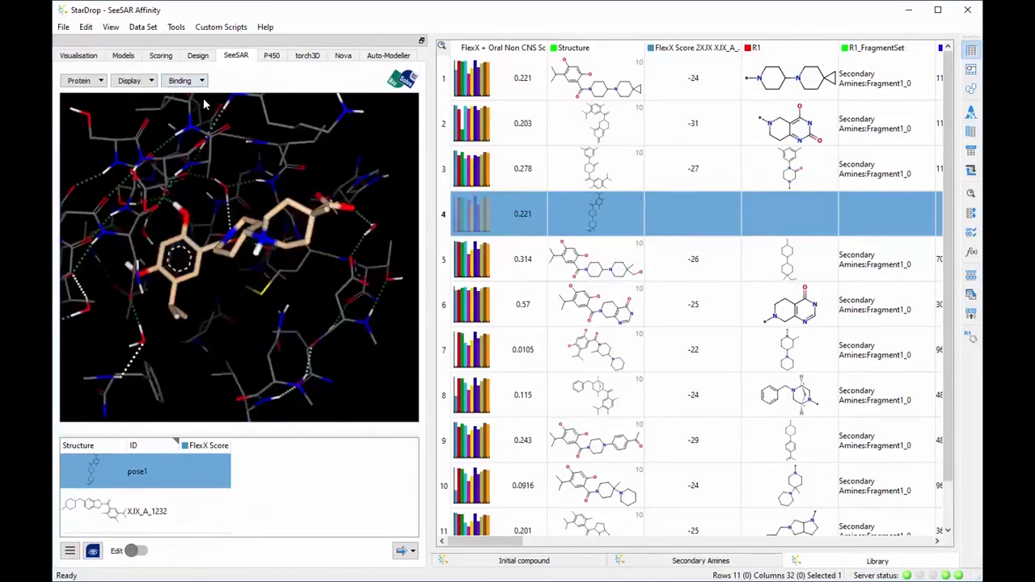
Step: Show the protein surface in the 3D view as Transparent with Colour by LogP
{"action": "left_click", "coordinate": [149, 81]}
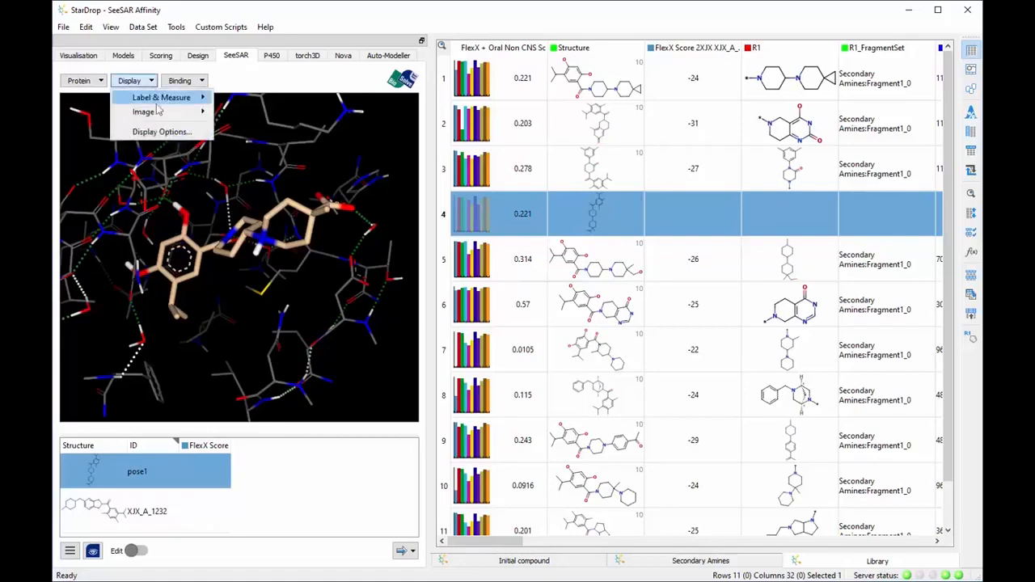
{"action": "left_click", "coordinate": [170, 132]}
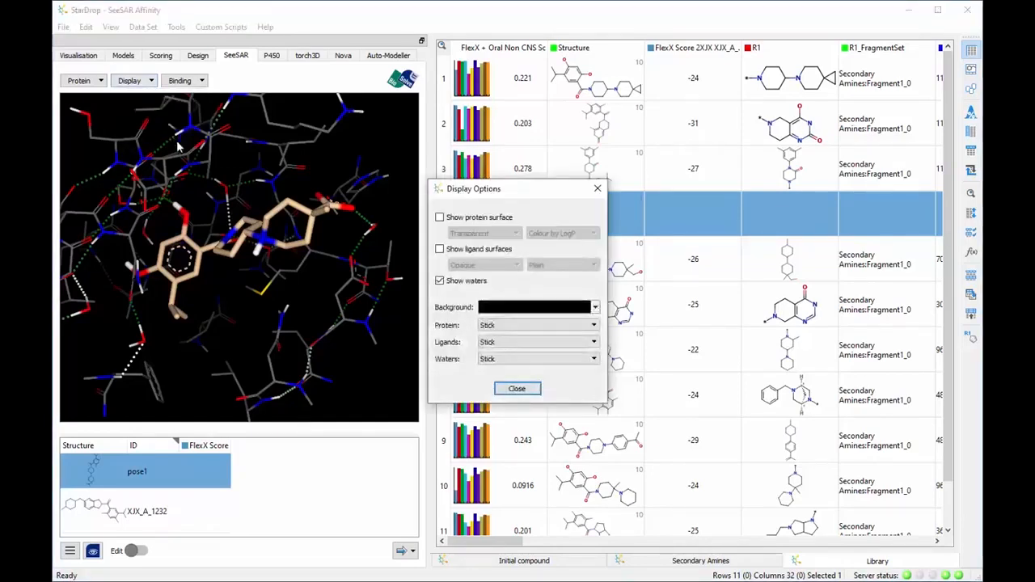
{"action": "left_click", "coordinate": [439, 218]}
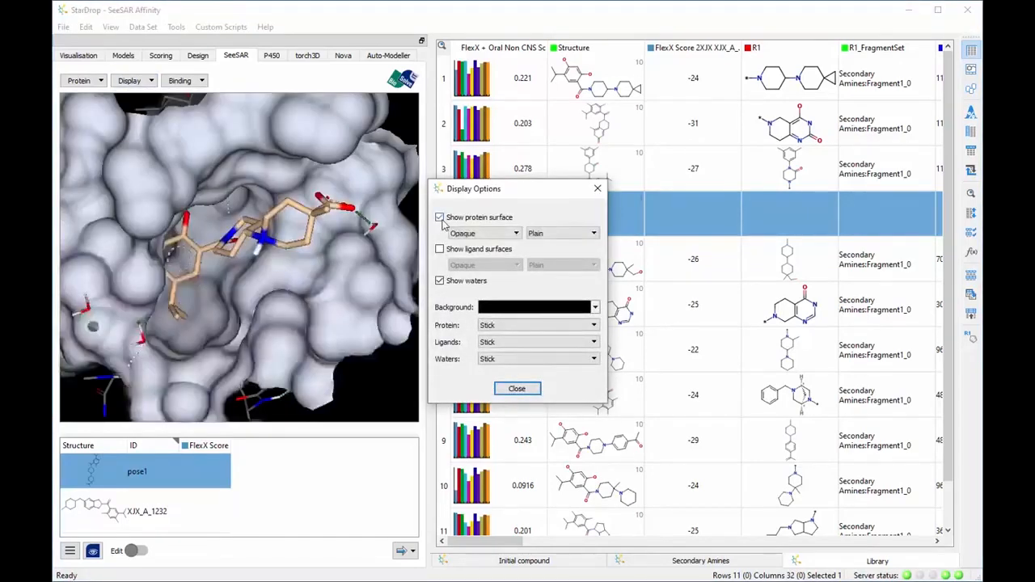
{"action": "left_click", "coordinate": [482, 234]}
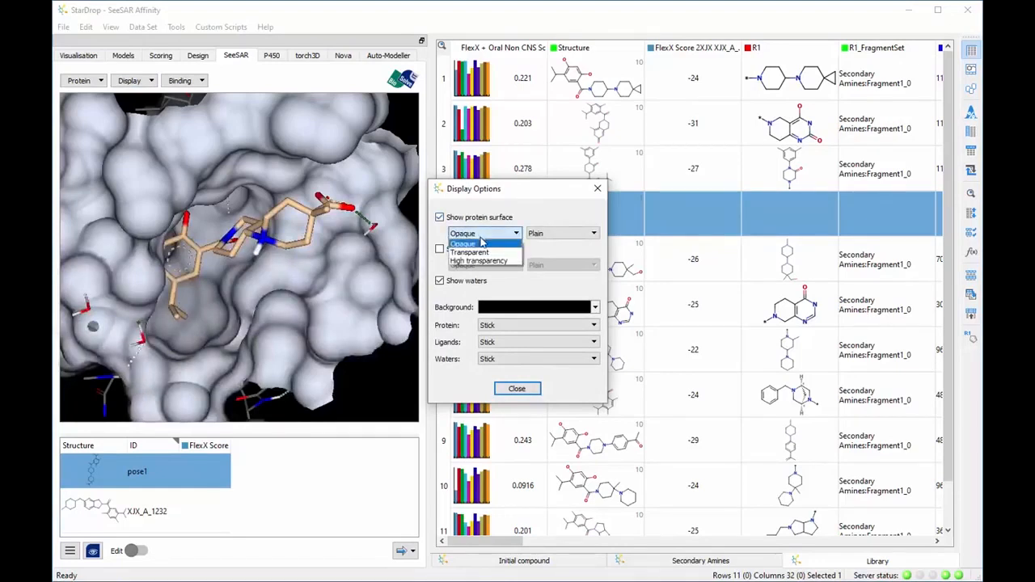
{"action": "left_click", "coordinate": [483, 252]}
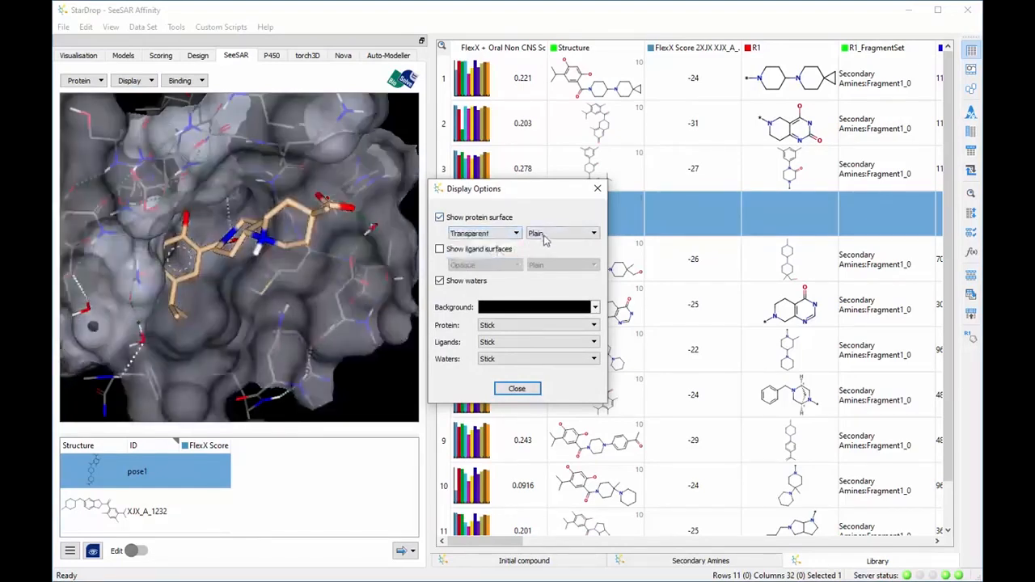
{"action": "left_click", "coordinate": [543, 235]}
{"action": "left_click", "coordinate": [555, 264]}
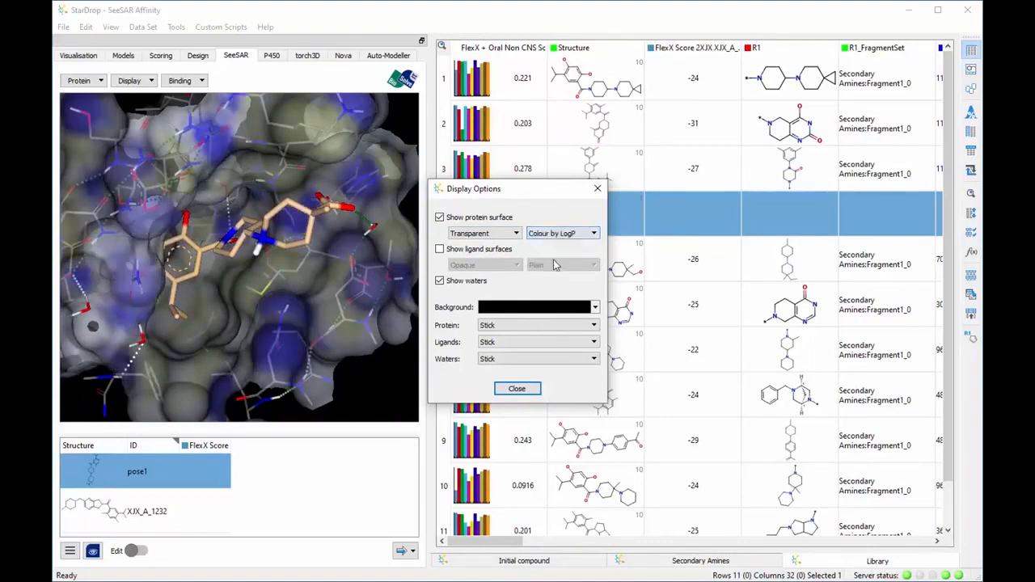
{"action": "left_click", "coordinate": [516, 389]}
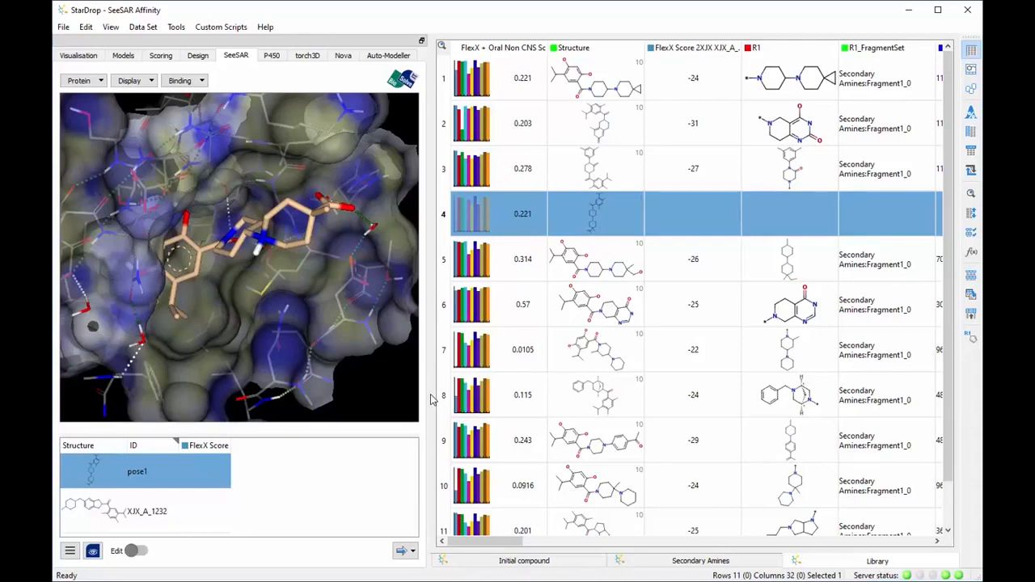
Step: Estimate binding affinity for all Library compounds, choosing the binding site by the ligand XJX_A_1232
{"action": "left_click", "coordinate": [447, 56]}
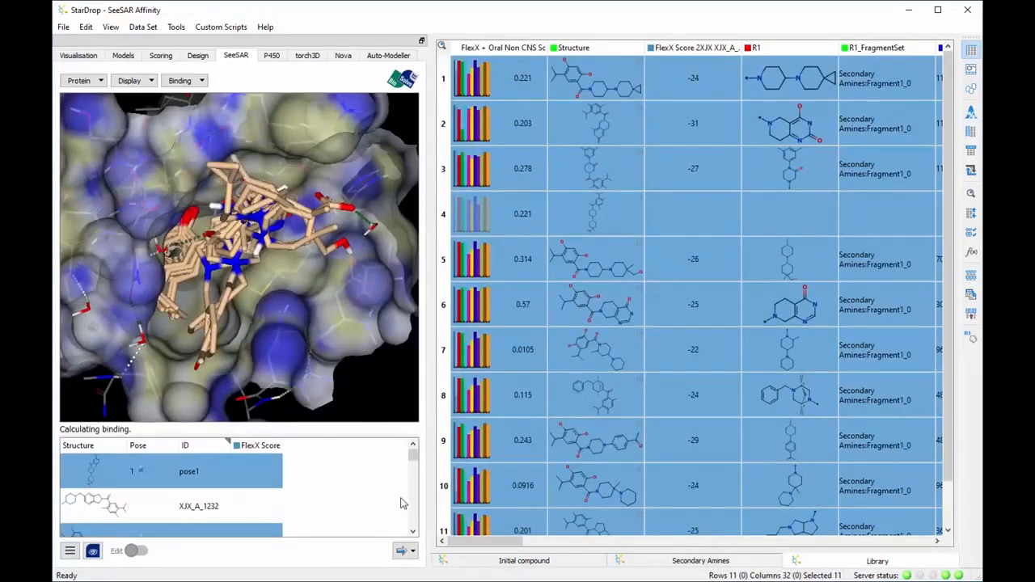
{"action": "left_click", "coordinate": [410, 549]}
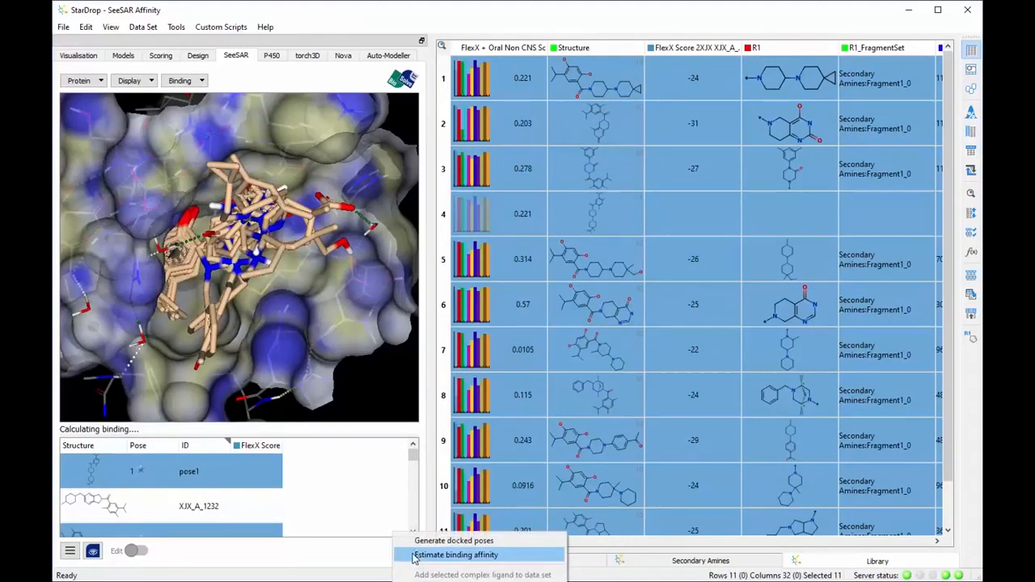
{"action": "left_click", "coordinate": [408, 557]}
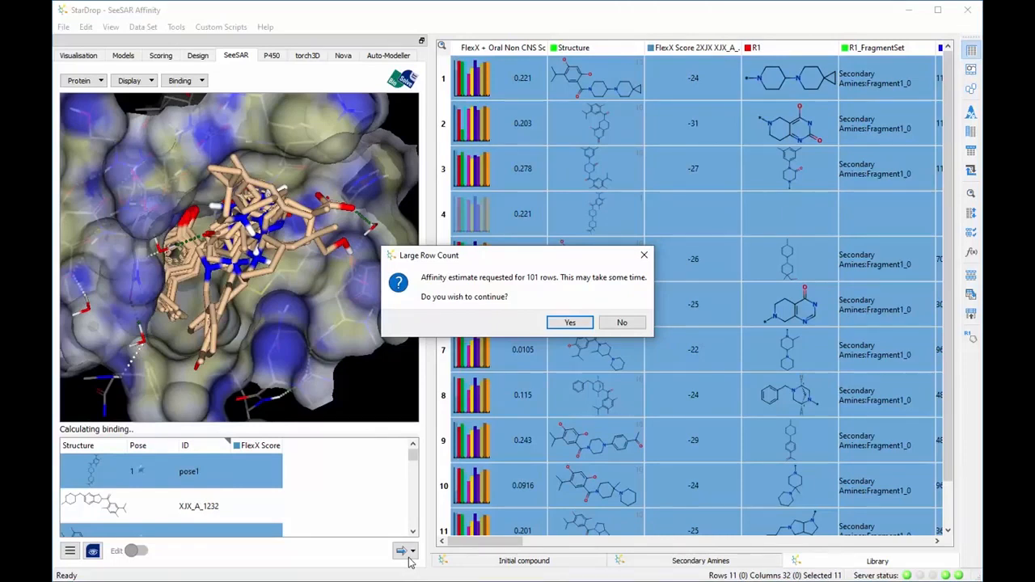
{"action": "left_click", "coordinate": [570, 323]}
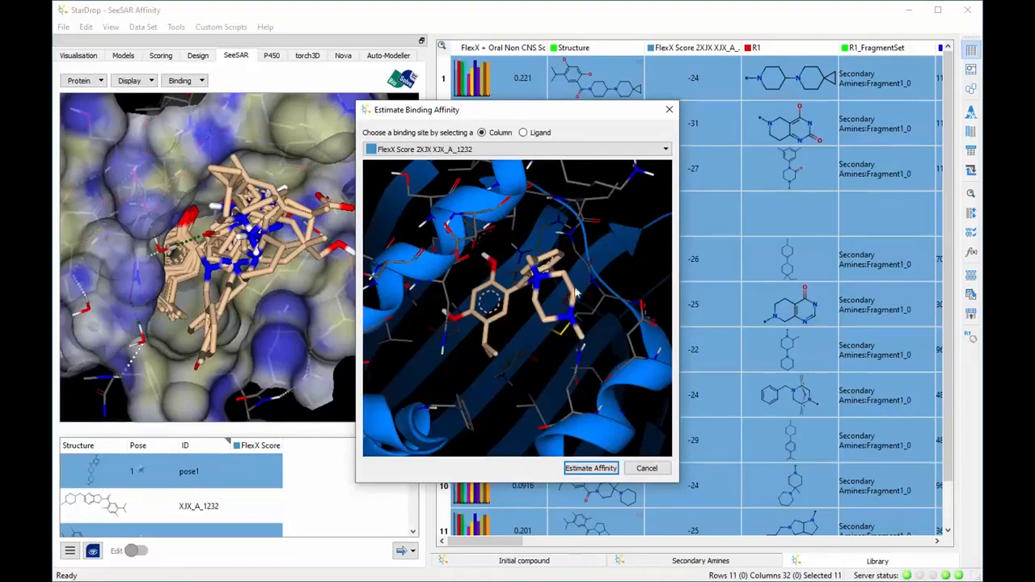
{"action": "left_click", "coordinate": [535, 136]}
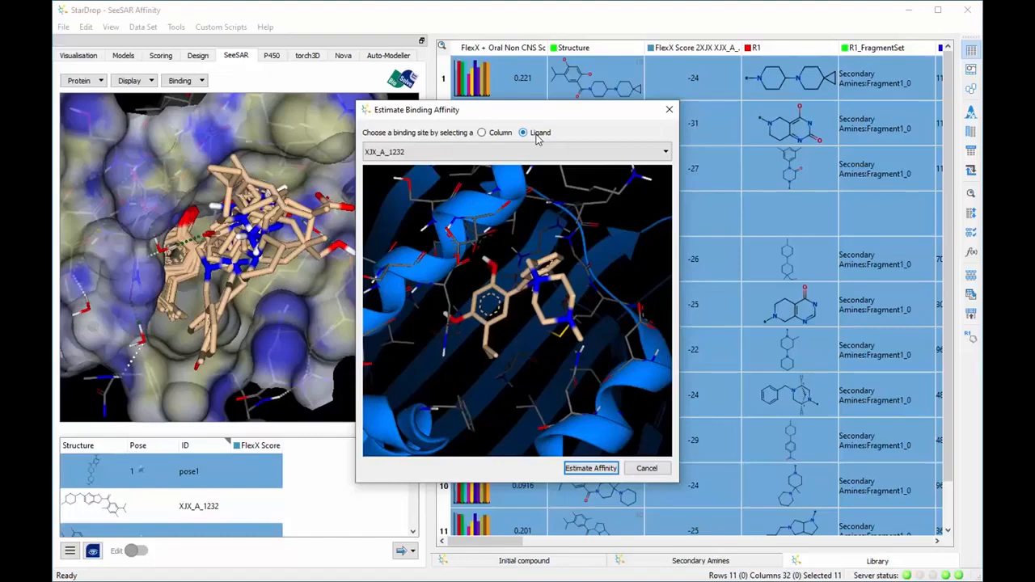
{"action": "left_click", "coordinate": [576, 470]}
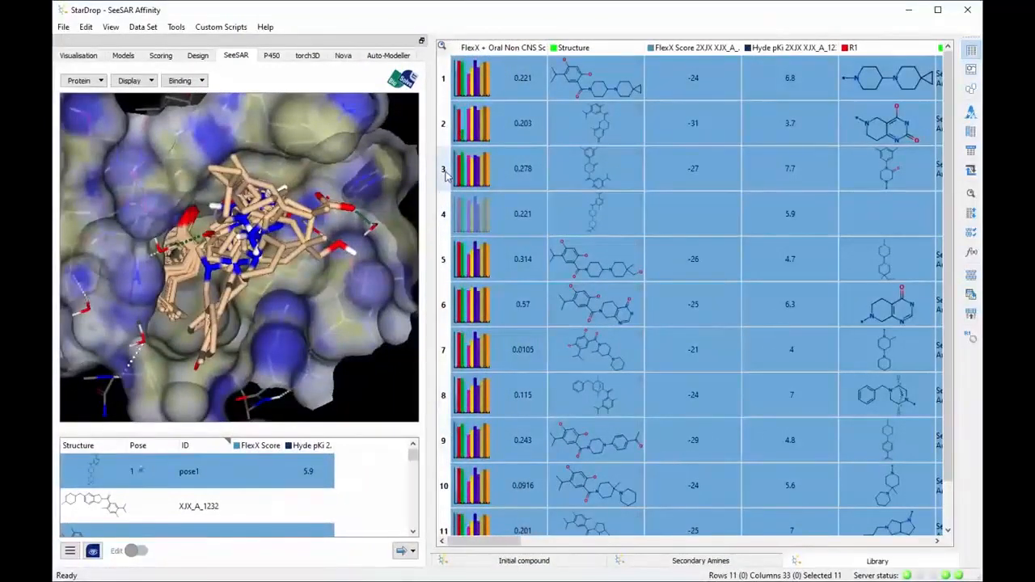
Step: Examine the row 3 compound's pose in the binding pocket with torsion colours switched on, and switch them off again
{"action": "left_click", "coordinate": [444, 172]}
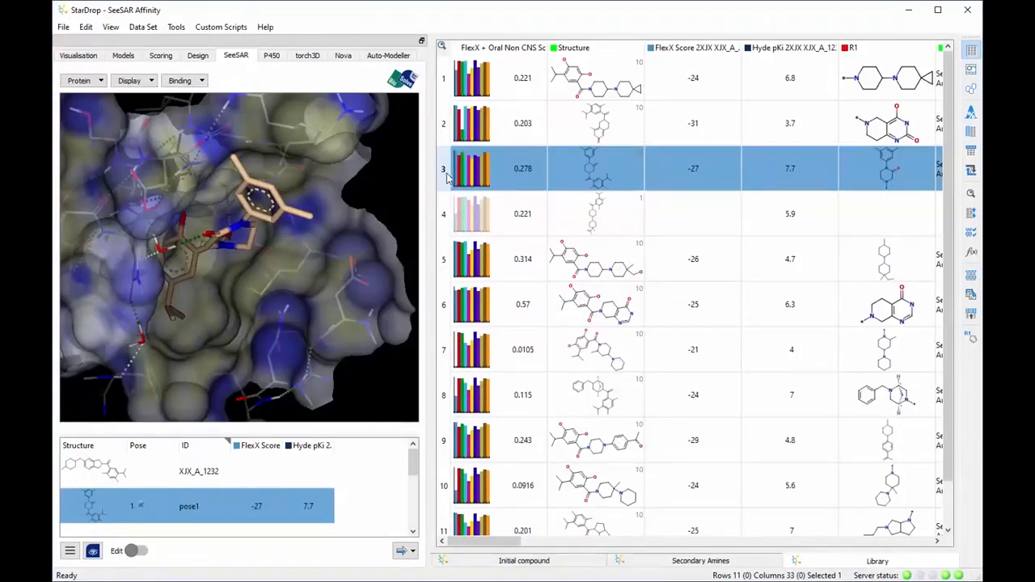
{"action": "left_click_drag", "start_coordinate": [250, 308], "coordinate": [247, 249]}
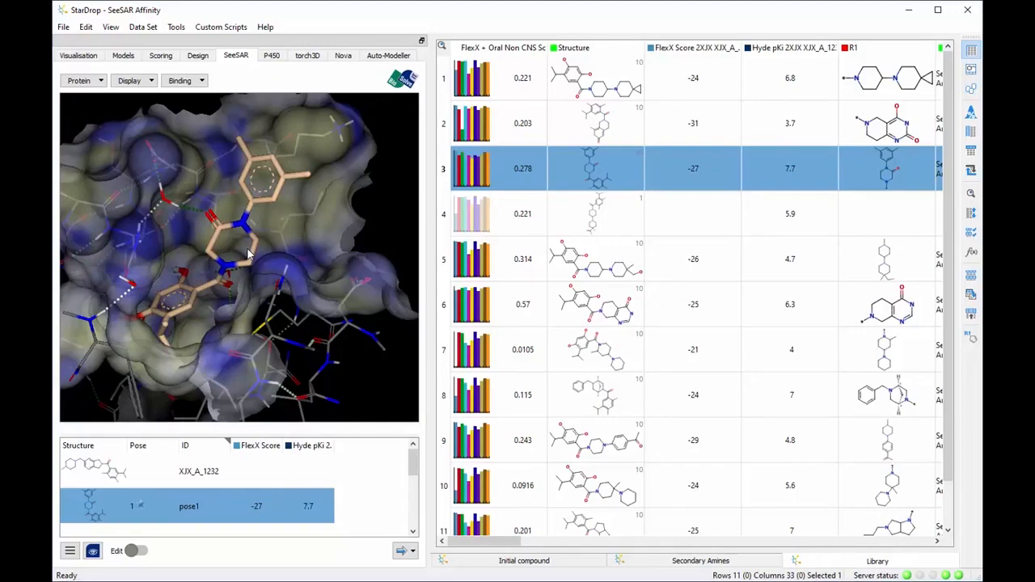
{"action": "left_click", "coordinate": [202, 81]}
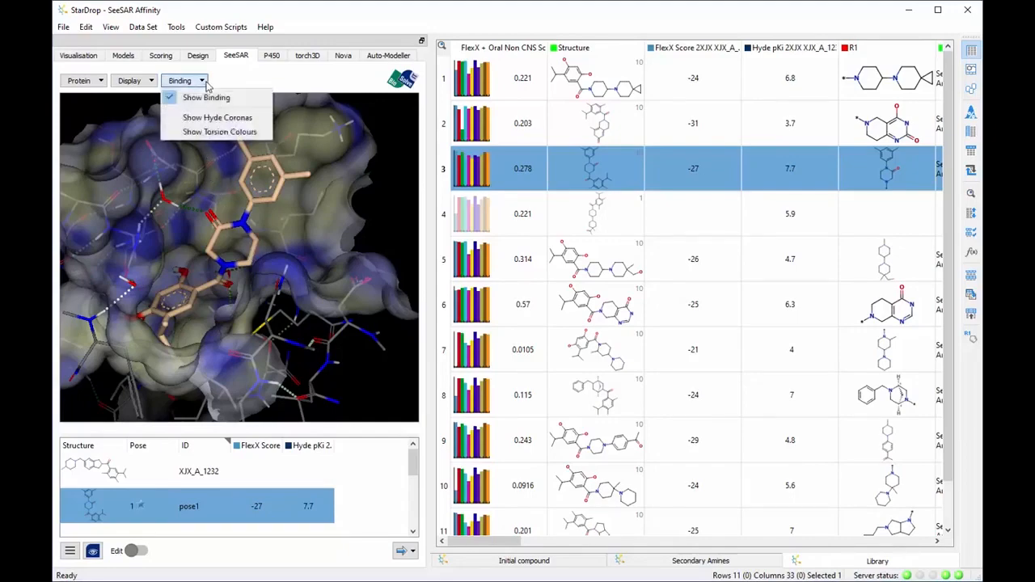
{"action": "left_click", "coordinate": [220, 132]}
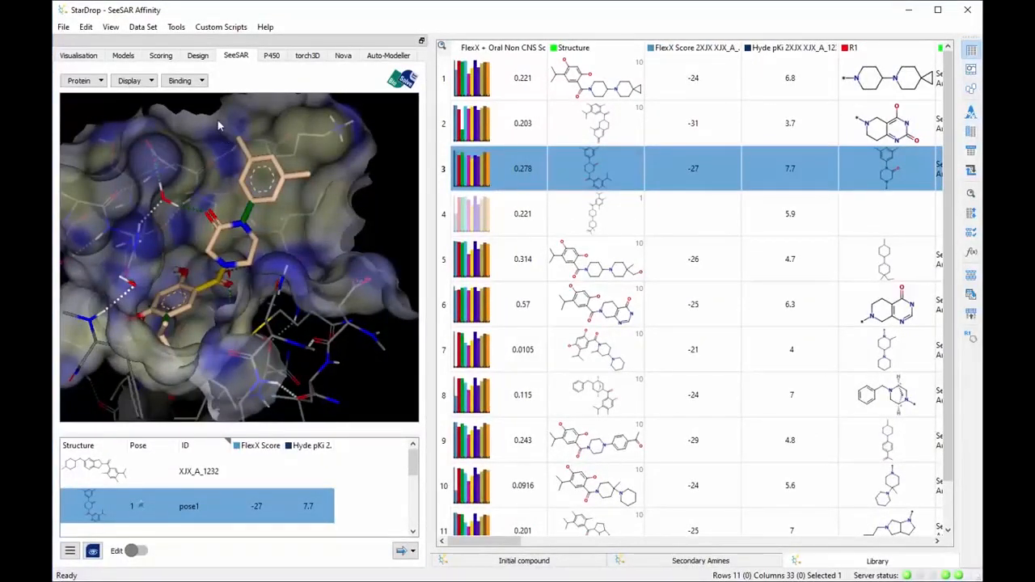
{"action": "left_click", "coordinate": [202, 82]}
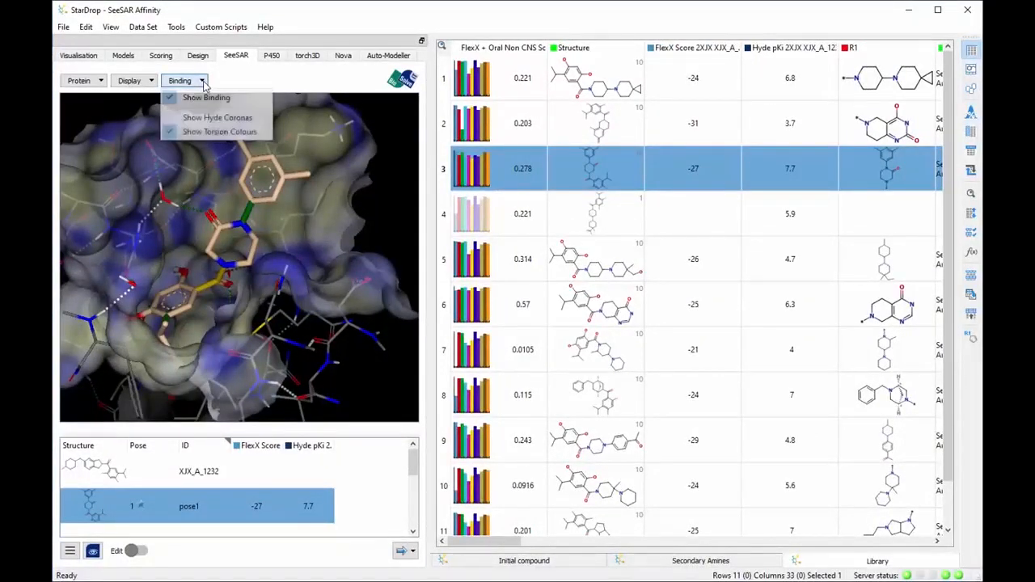
{"action": "left_click", "coordinate": [212, 132]}
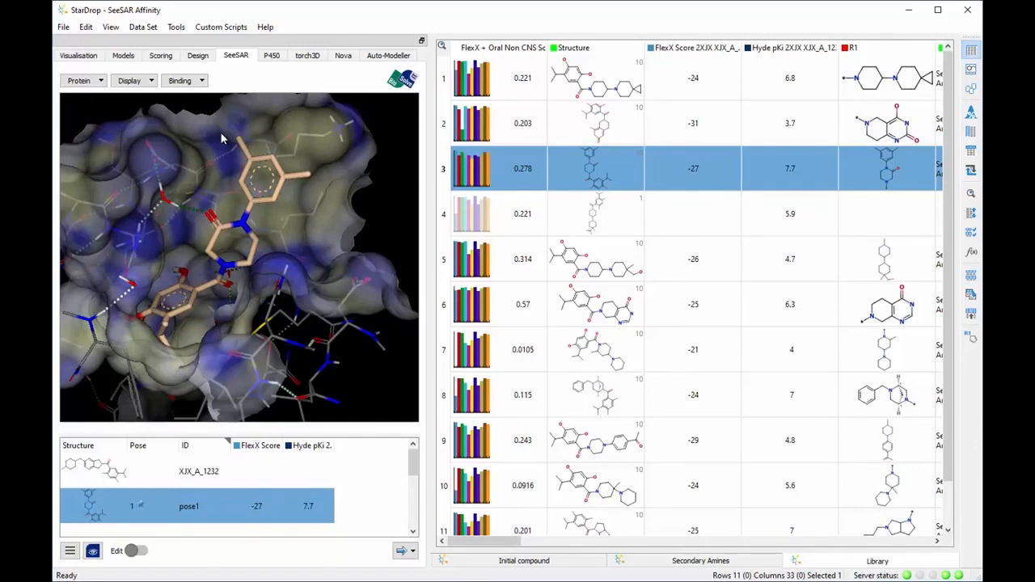
Step: Set pose10 as the primary pose of the row 2 compound and show its Hyde coronas
{"action": "left_click", "coordinate": [451, 128]}
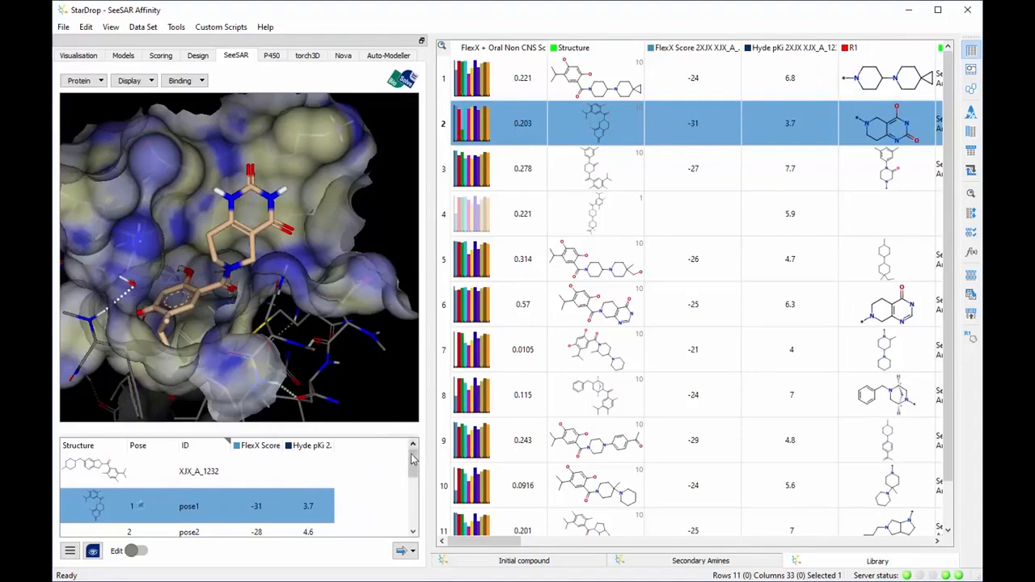
{"action": "left_click_drag", "start_coordinate": [414, 469], "coordinate": [414, 522]}
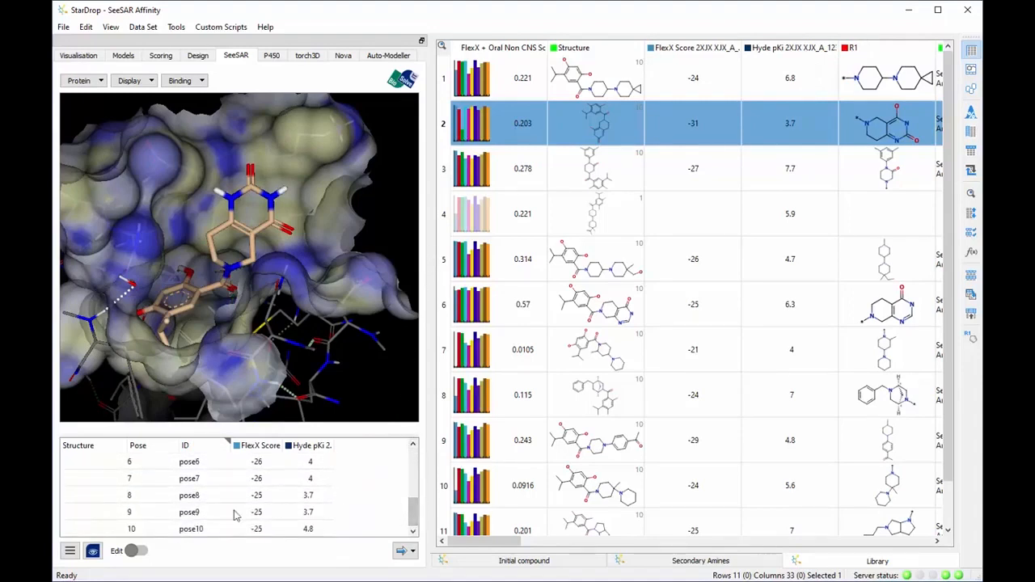
{"action": "left_click", "coordinate": [203, 532]}
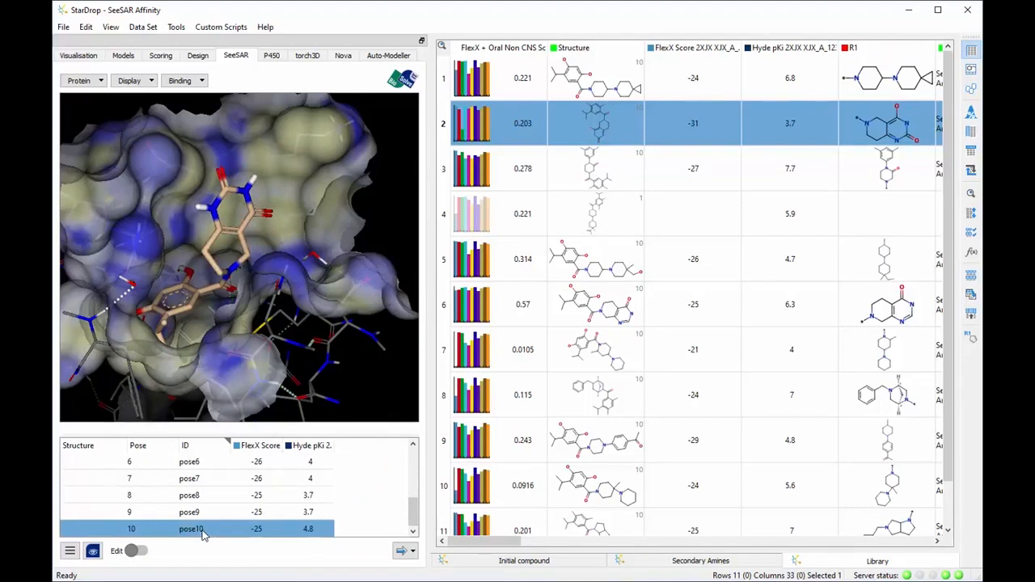
{"action": "right_click", "coordinate": [198, 535]}
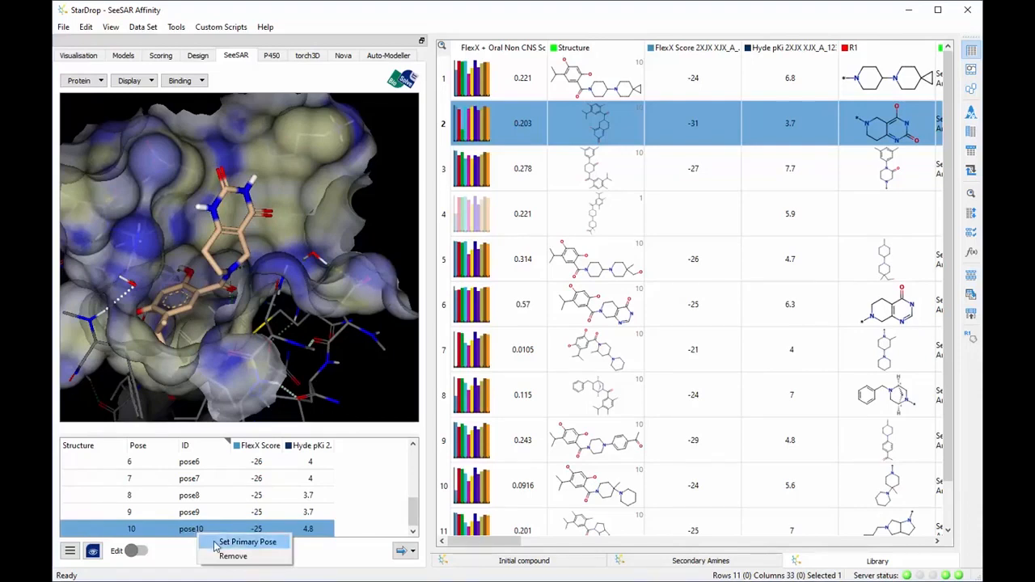
{"action": "left_click", "coordinate": [216, 543]}
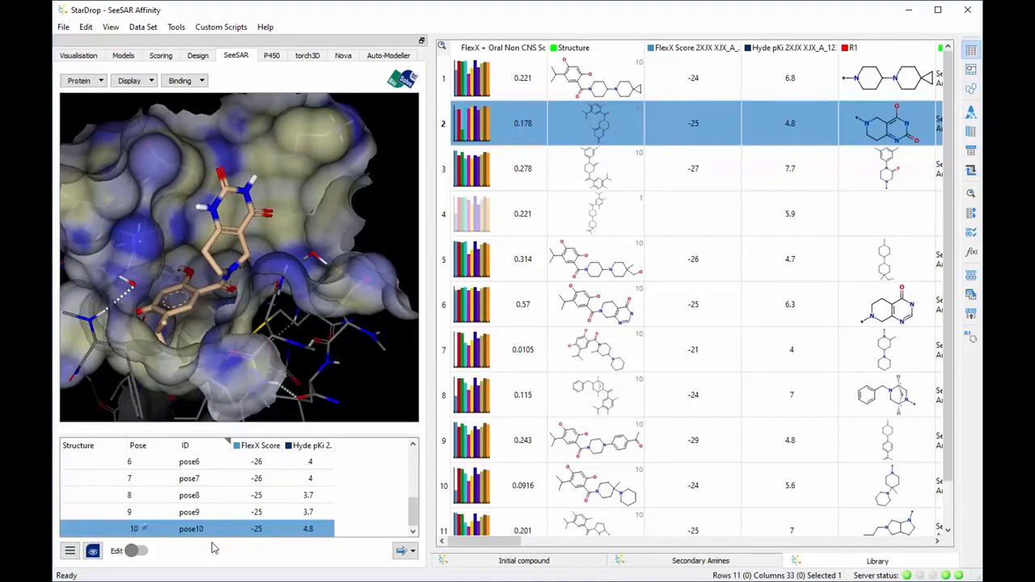
{"action": "left_click", "coordinate": [196, 82]}
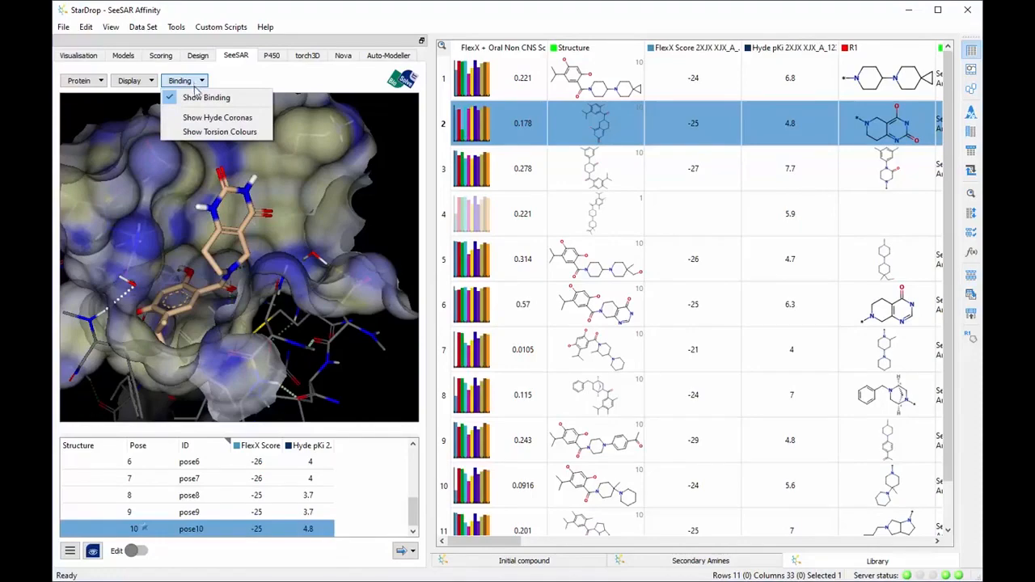
{"action": "left_click", "coordinate": [199, 117]}
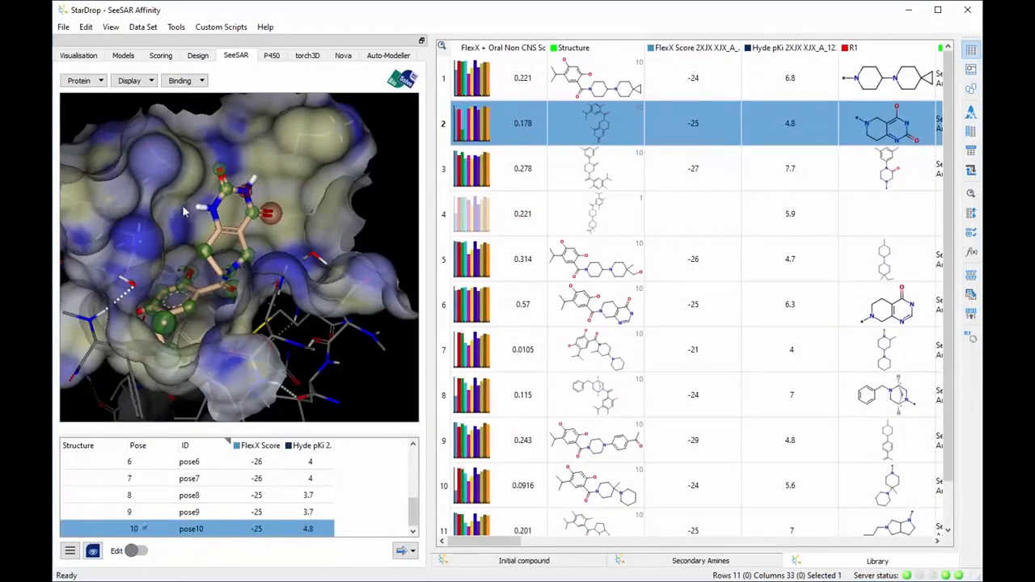
Step: Edit the row 2 structure by bonding a carbon to the pyrimidine oxygen beside the ring fusion, and add the edited pose to the data set
{"action": "left_click", "coordinate": [134, 551]}
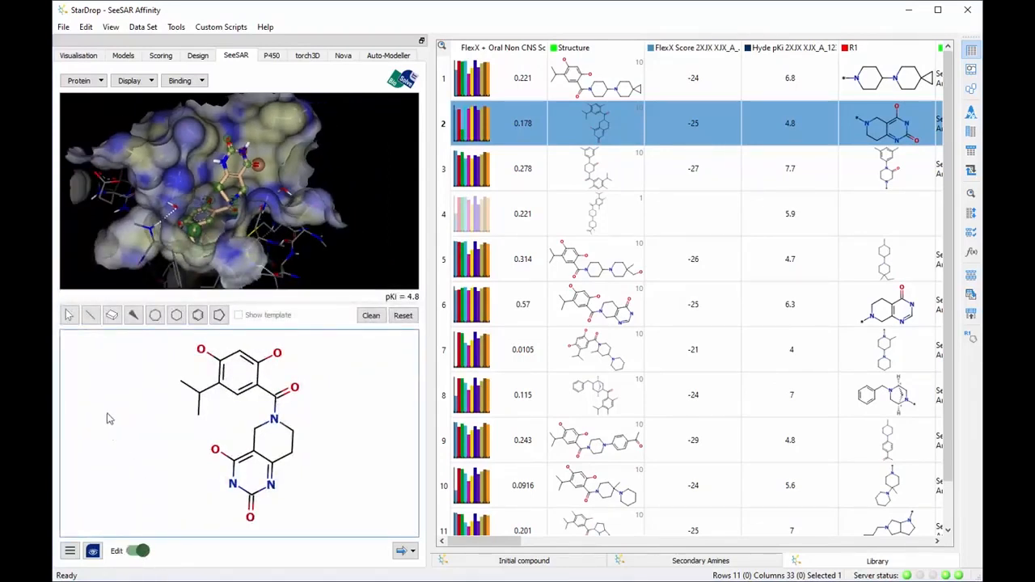
{"action": "left_click", "coordinate": [90, 315]}
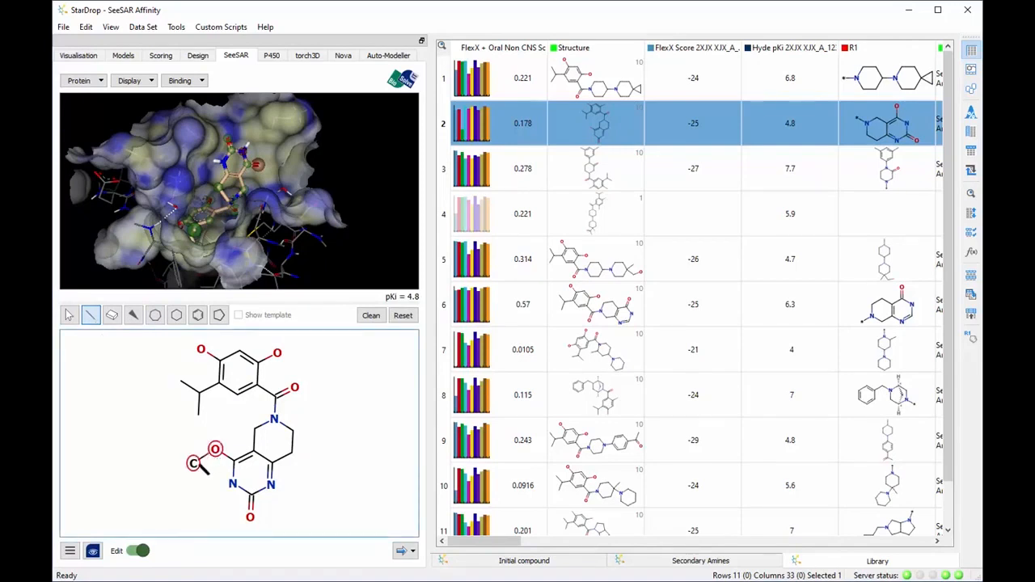
{"action": "left_click", "coordinate": [214, 451]}
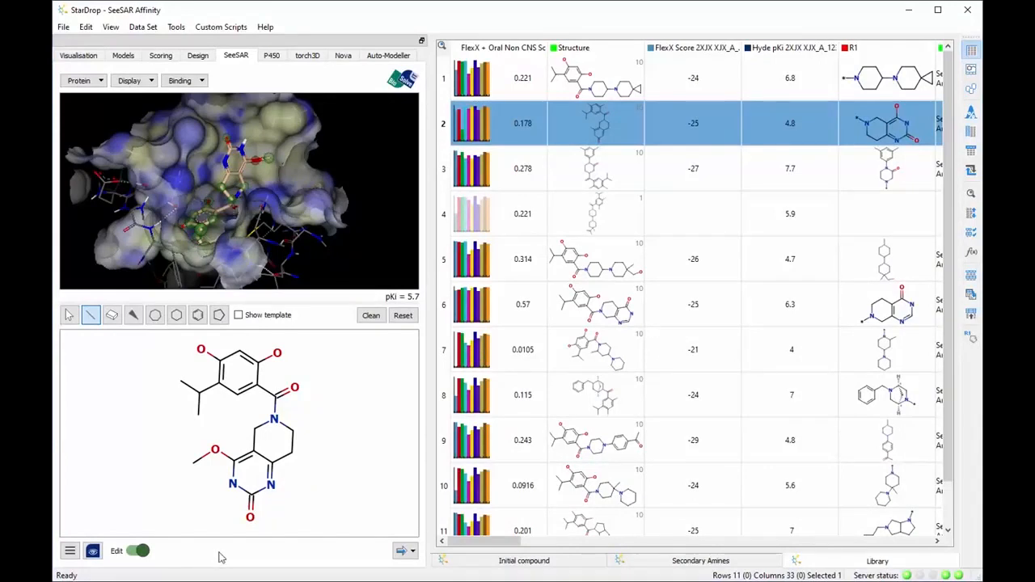
{"action": "left_click", "coordinate": [413, 553]}
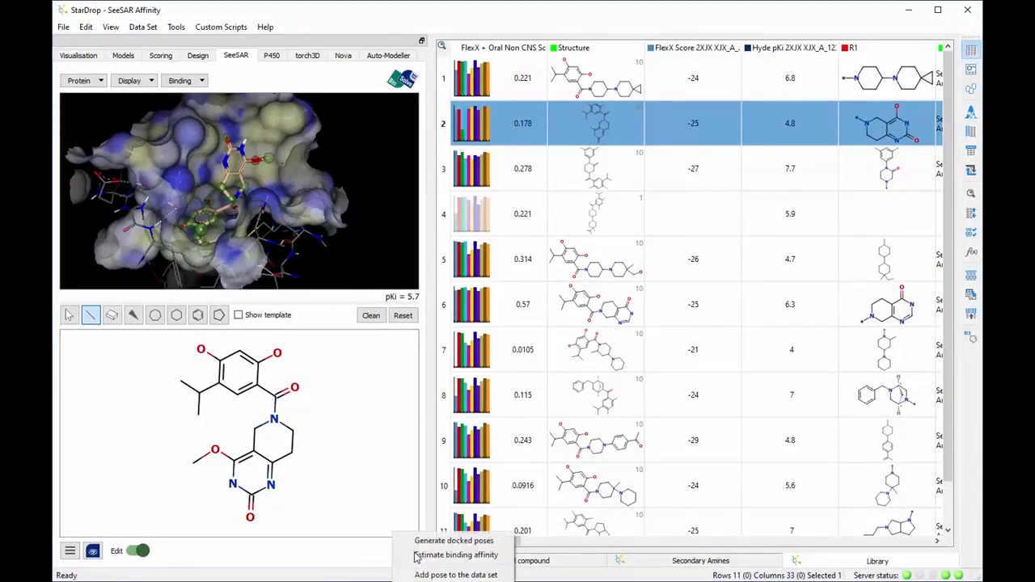
{"action": "left_click", "coordinate": [414, 575]}
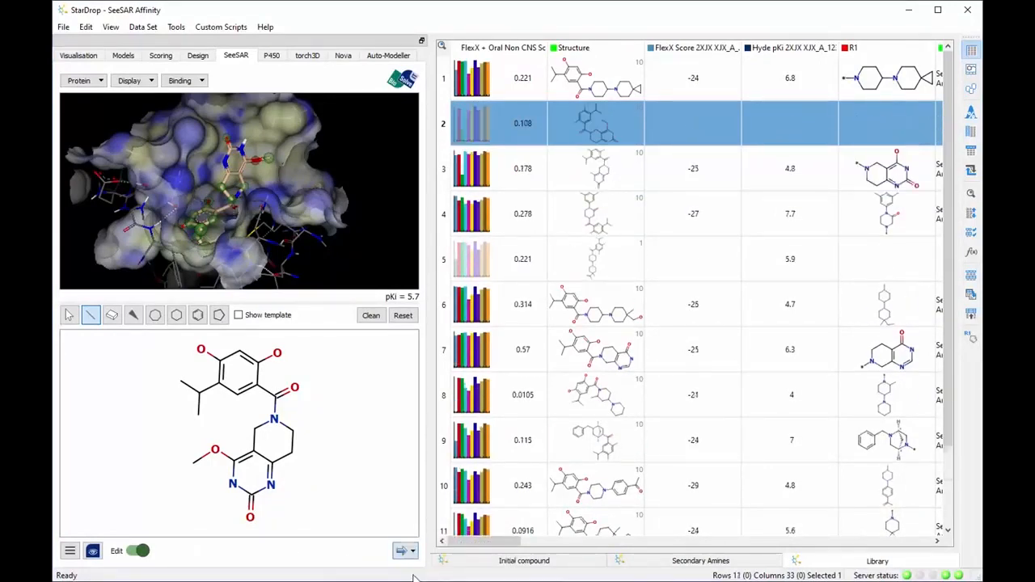